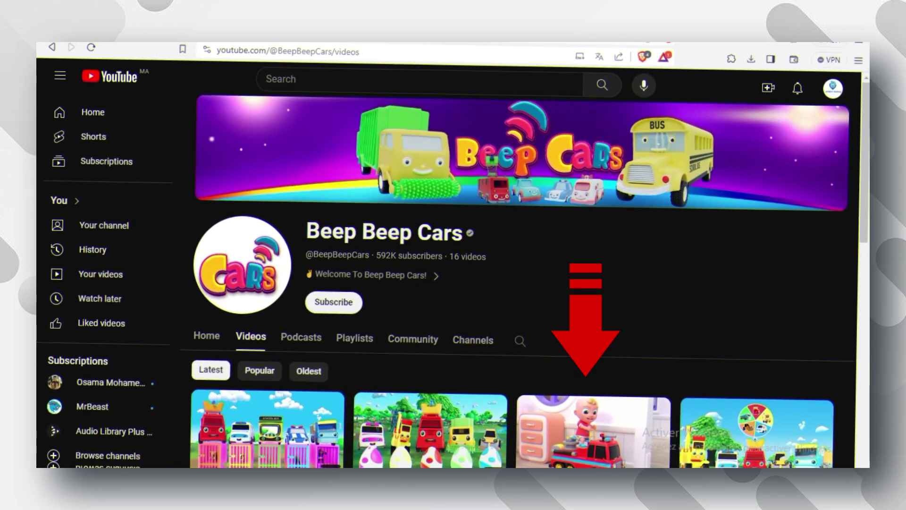
Ask ChatGPT to write a short kids' animation script about a Magical Garden adventure
scroll(520, 283, down, 10)
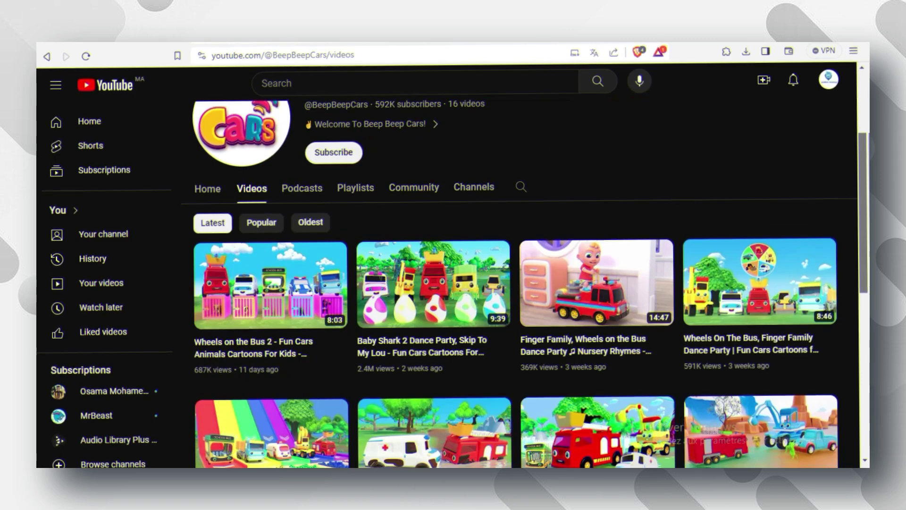
scroll(519, 283, down, 5)
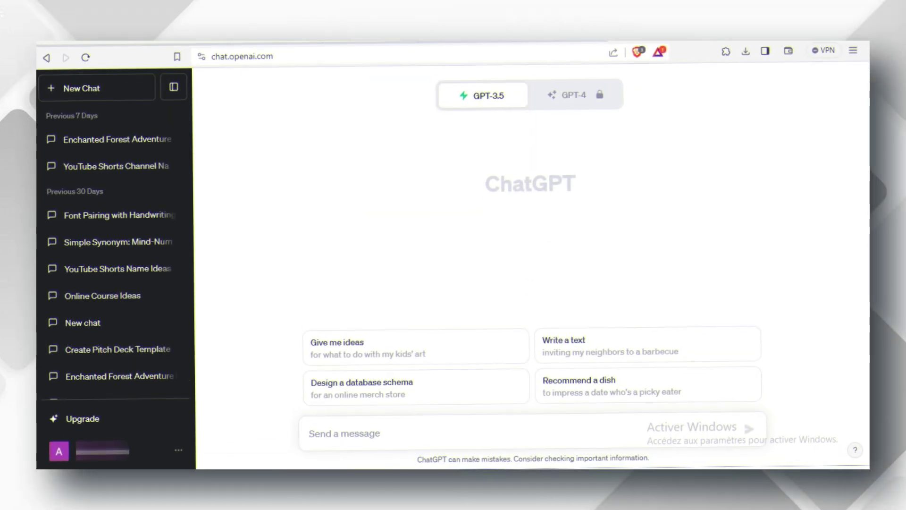
text(write me a short kids' ani)
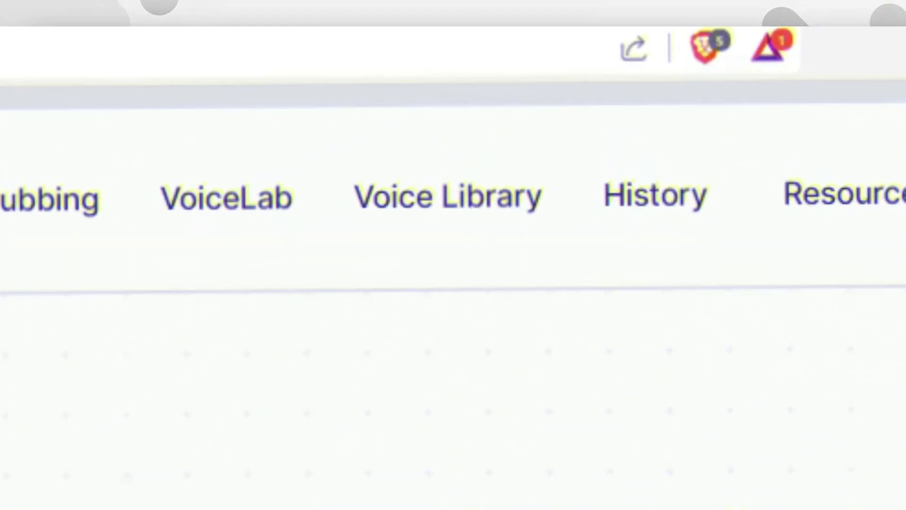
Open ElevenLabs' Voice Library and filter it to Narrative & Story voices
click(459, 204)
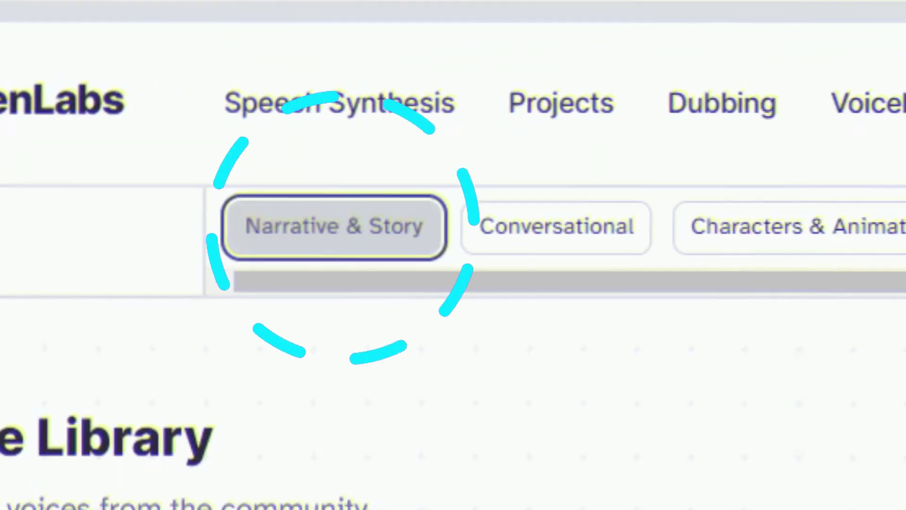
click(273, 144)
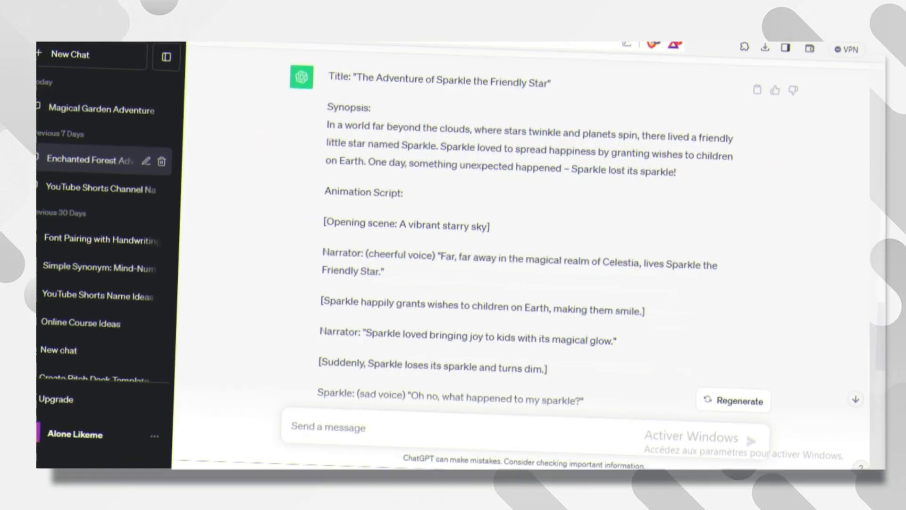
Paste the opening Sparkle the Friendly Star narrator line into ElevenLabs' text box
drag(445, 264, 391, 283)
key(ctrl+c)
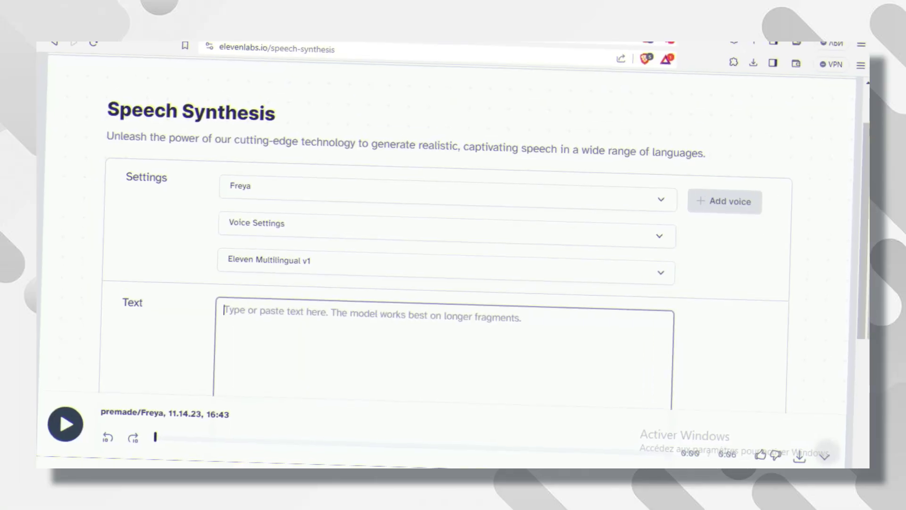
scroll(445, 344, down, 2)
key(ctrl+v)
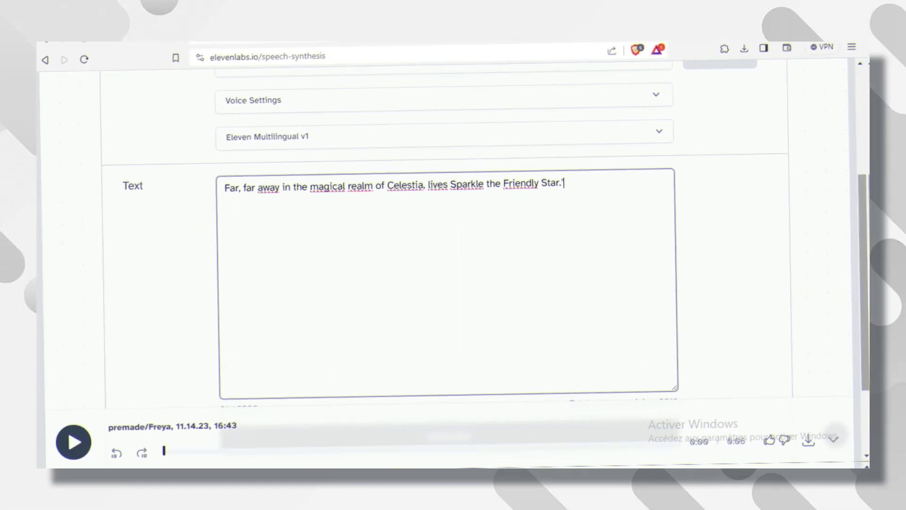
scroll(445, 283, down, 3)
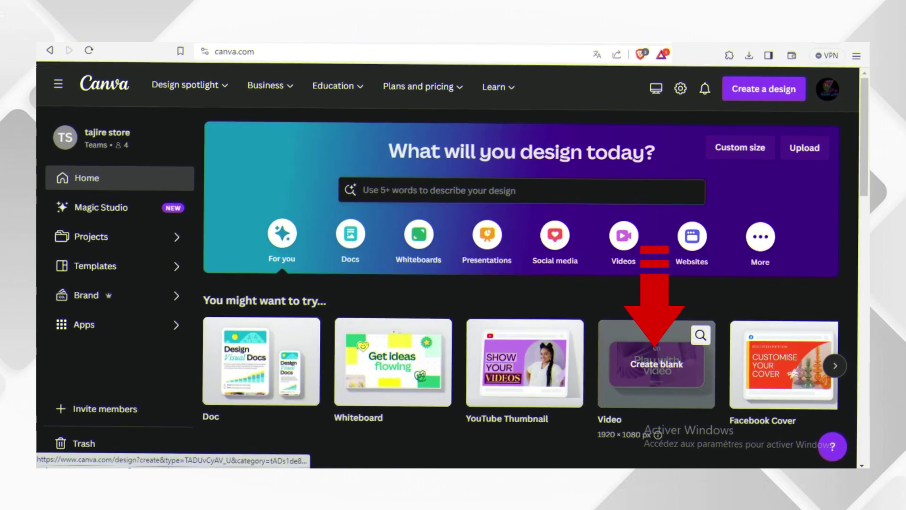
Create a blank Canva video design from the Video card
click(657, 364)
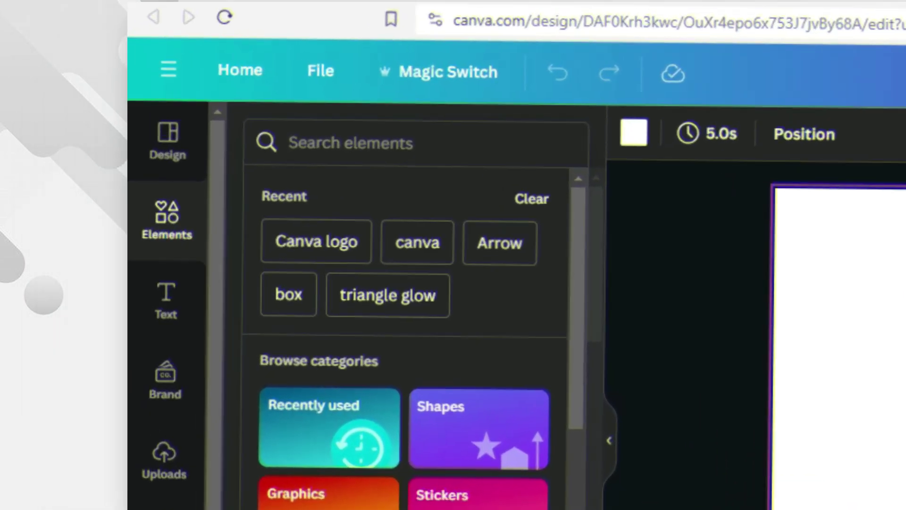
Search Elements for 'space' and group the star and nebula graphics into one background
text(space)
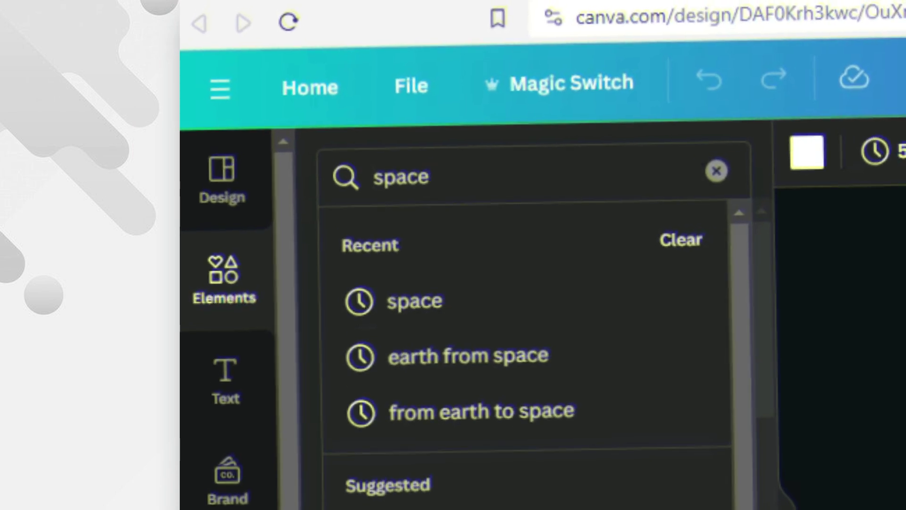
key(Return)
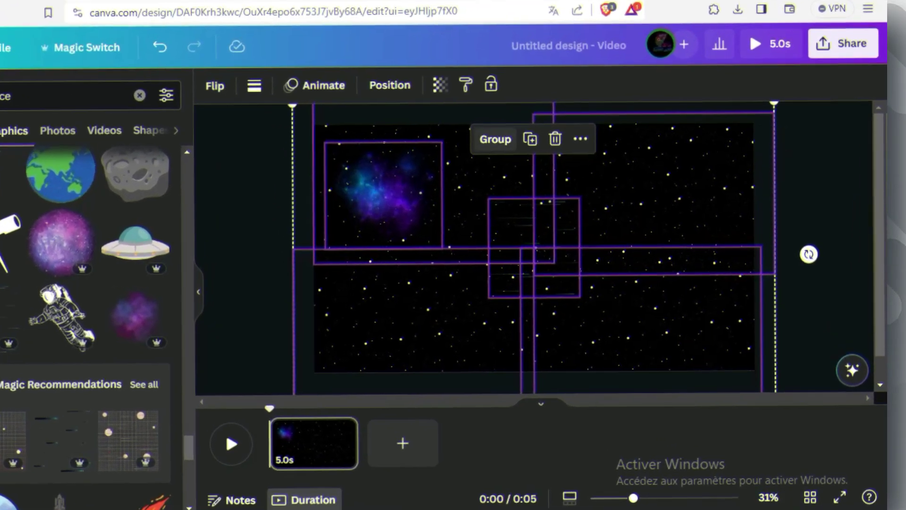
key(ctrl+g)
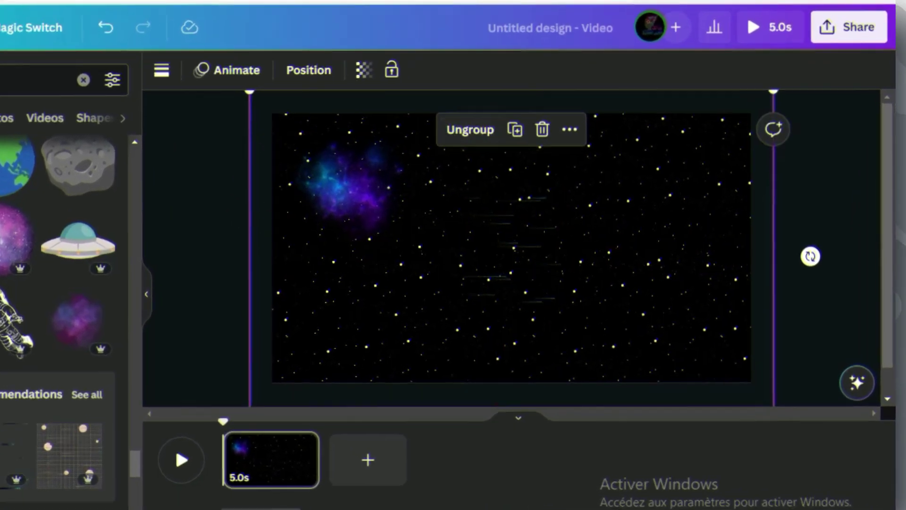
key(Escape)
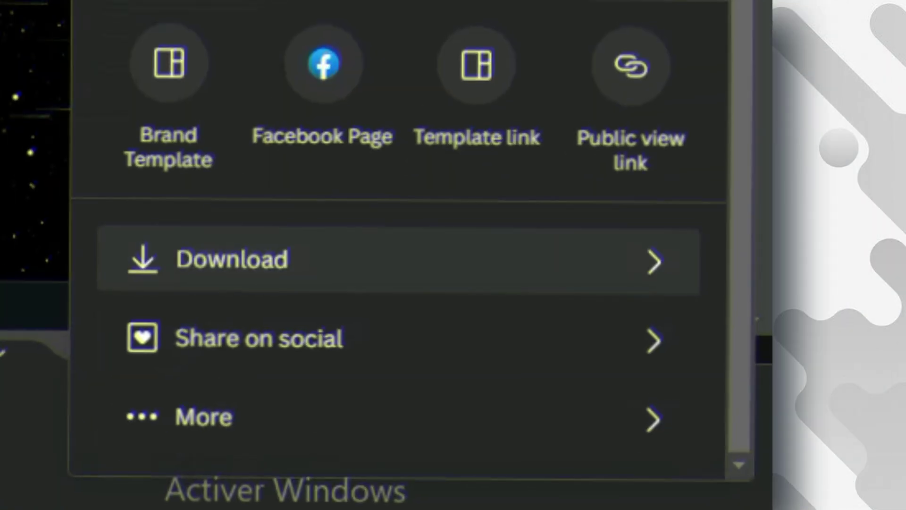
Choose PNG as the download format for the starry background
click(203, 259)
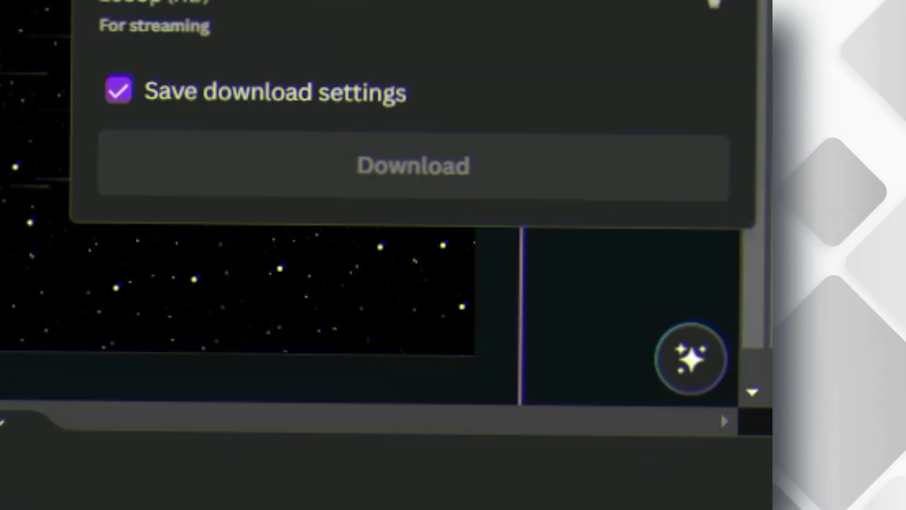
click(416, 64)
scroll(405, 294, up, 2)
click(203, 140)
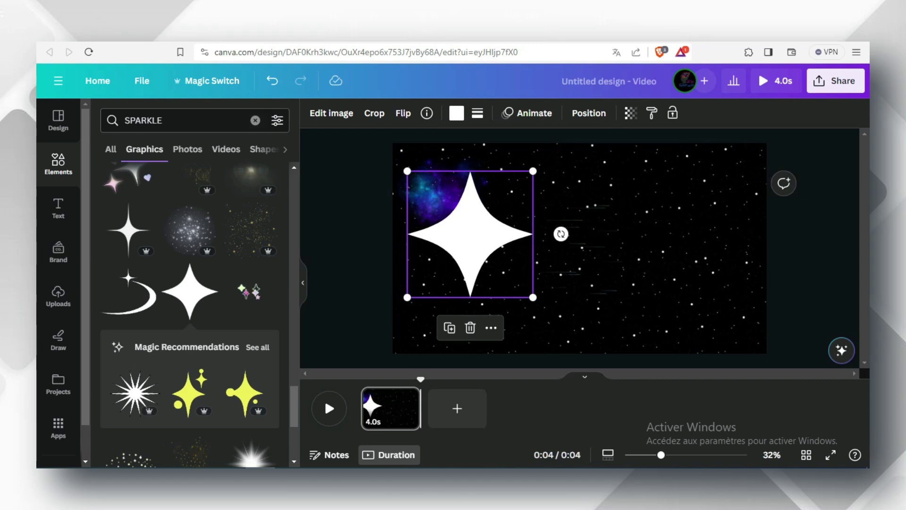
Search Elements for 'cartoon eyes' and place the eyes on the white star
key(Escape)
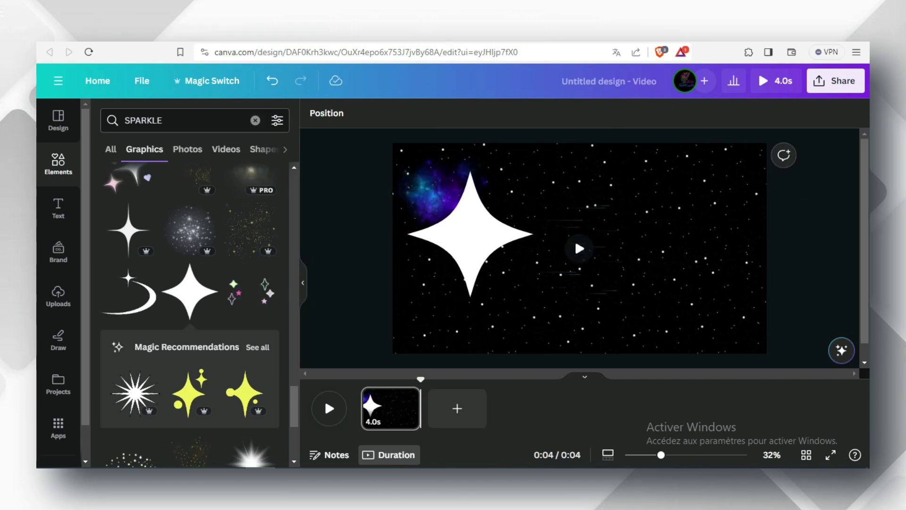
double_click(143, 120)
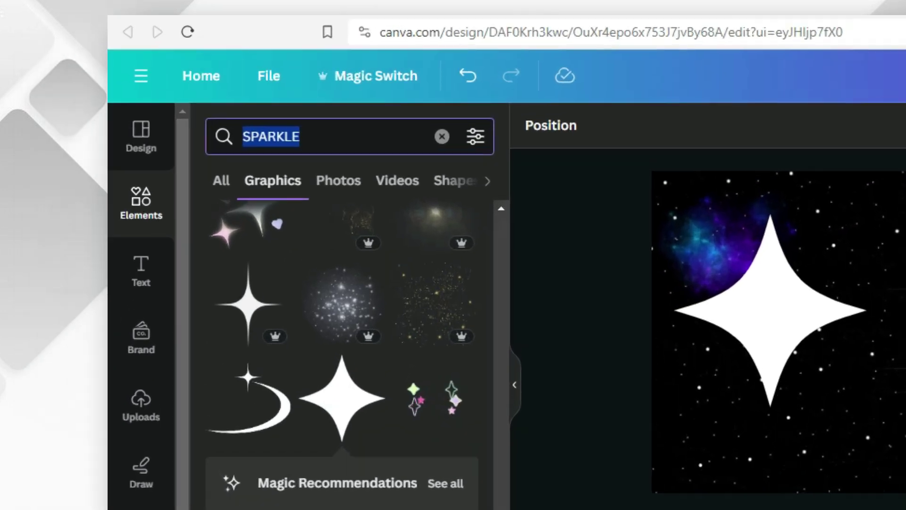
text(cartoon eyes)
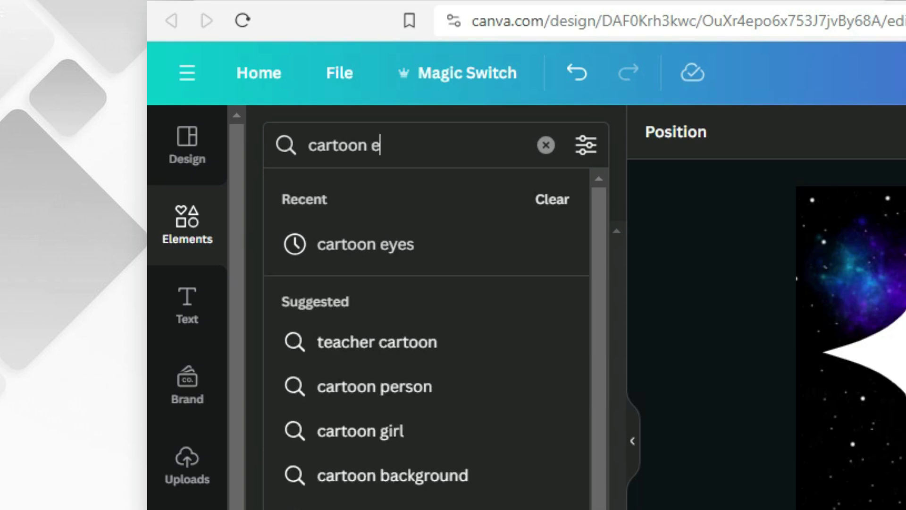
key(Return)
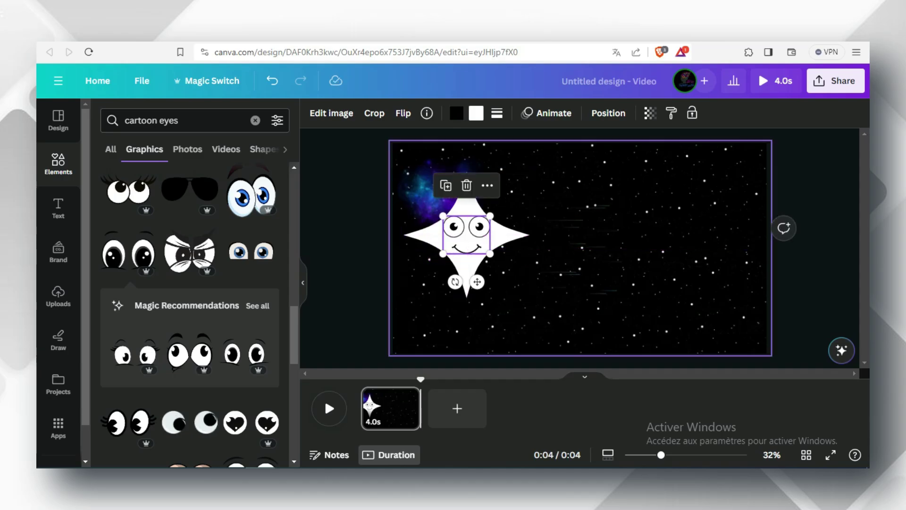
click(661, 307)
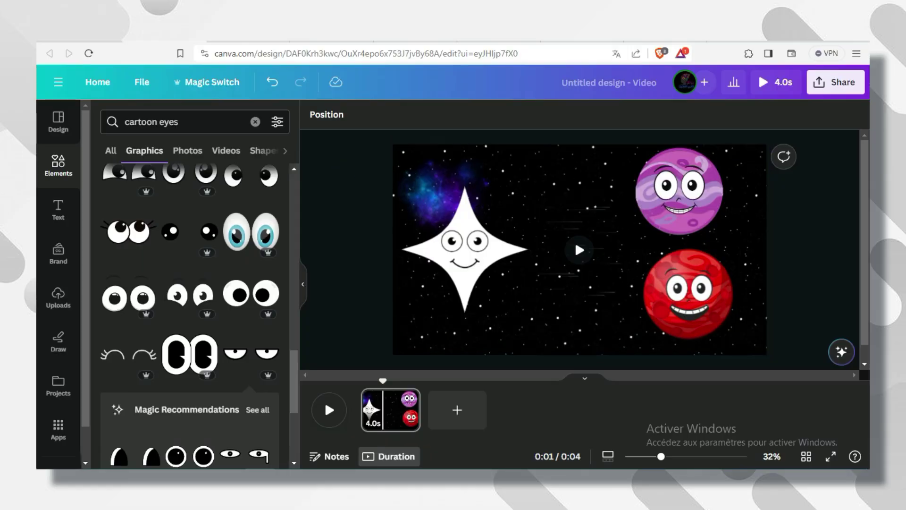
Give the star character group a Wiggle motion effect
click(465, 249)
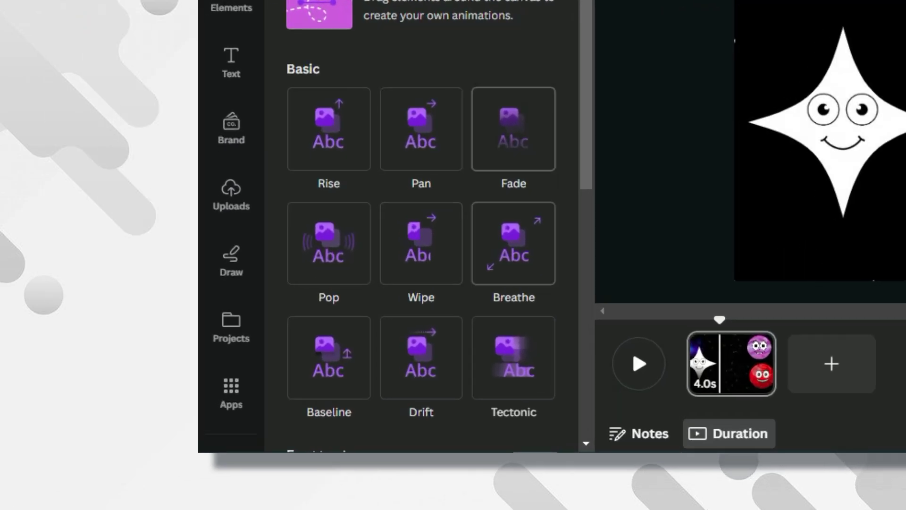
scroll(422, 227, down, 10)
click(330, 385)
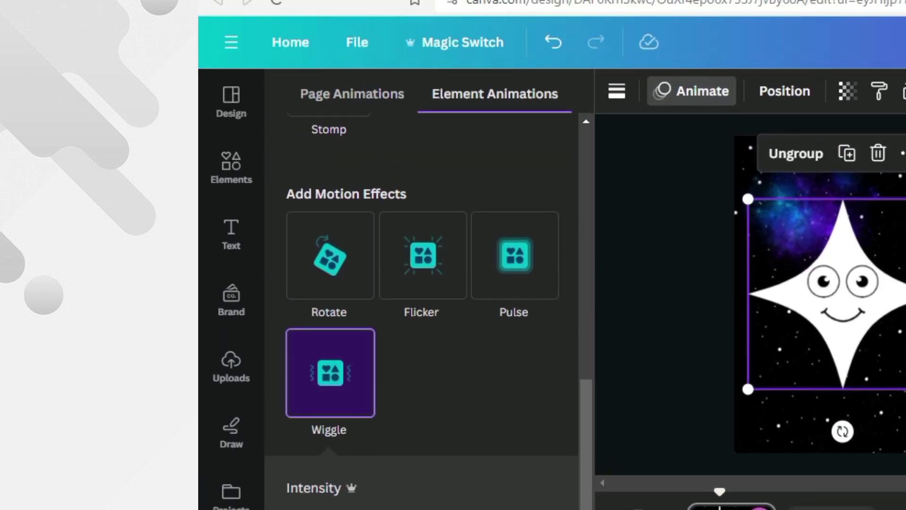
Record a custom movement path by dragging the star across the scene
scroll(422, 283, up, 10)
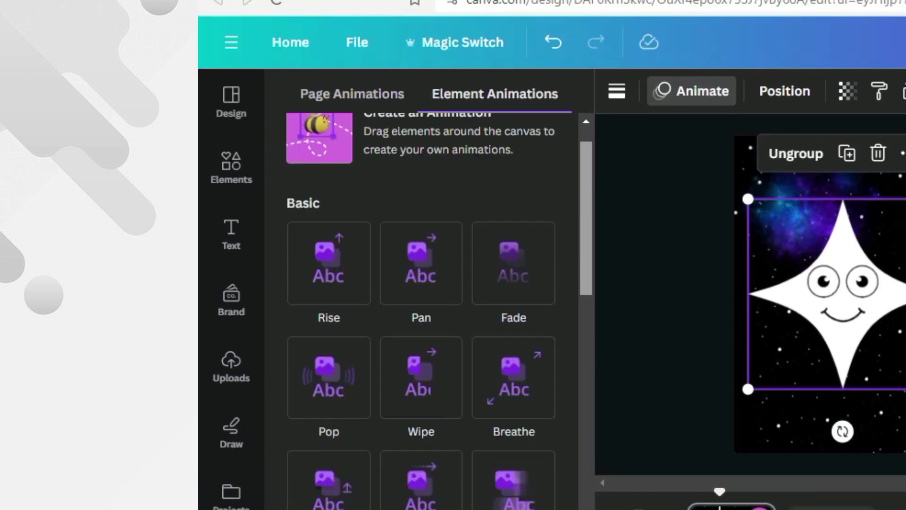
click(425, 159)
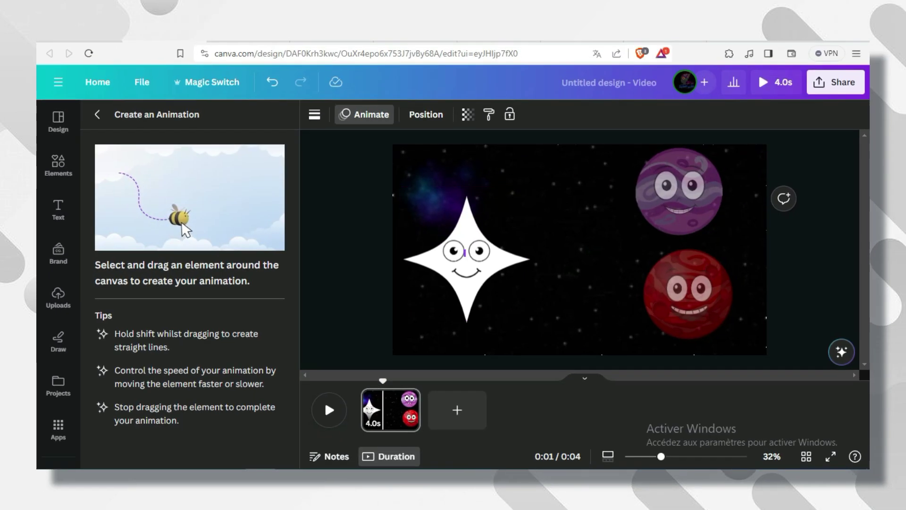
drag(453, 203, 454, 202)
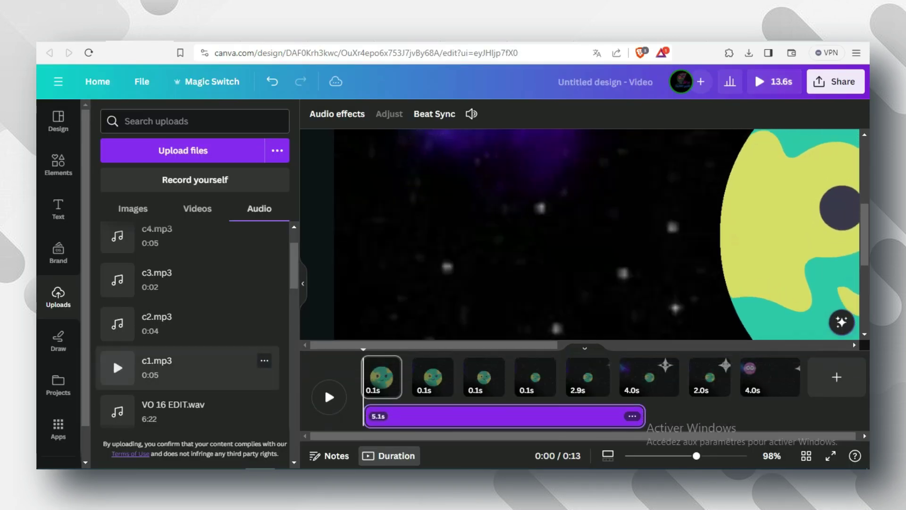
Play the video preview from the start with the narration clip
key(space)
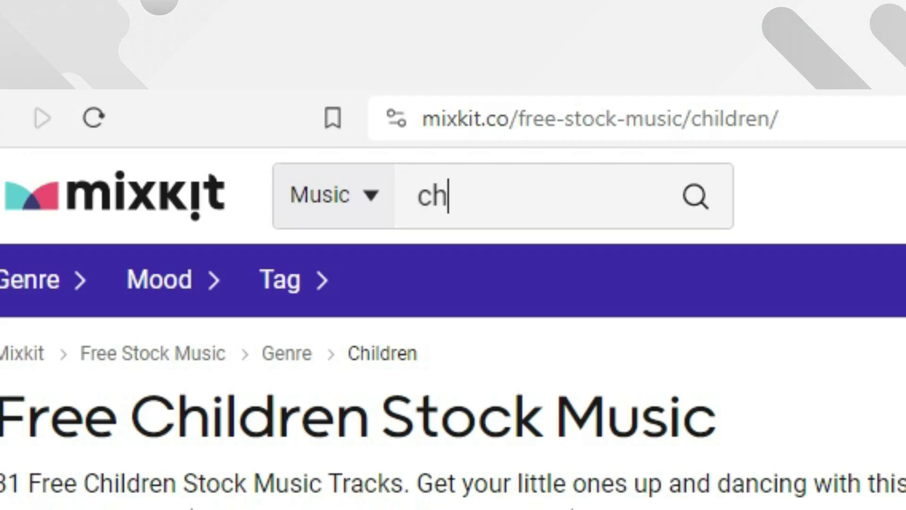
Search Mixkit's music library for 'children' using the Children suggestion
text(ildren)
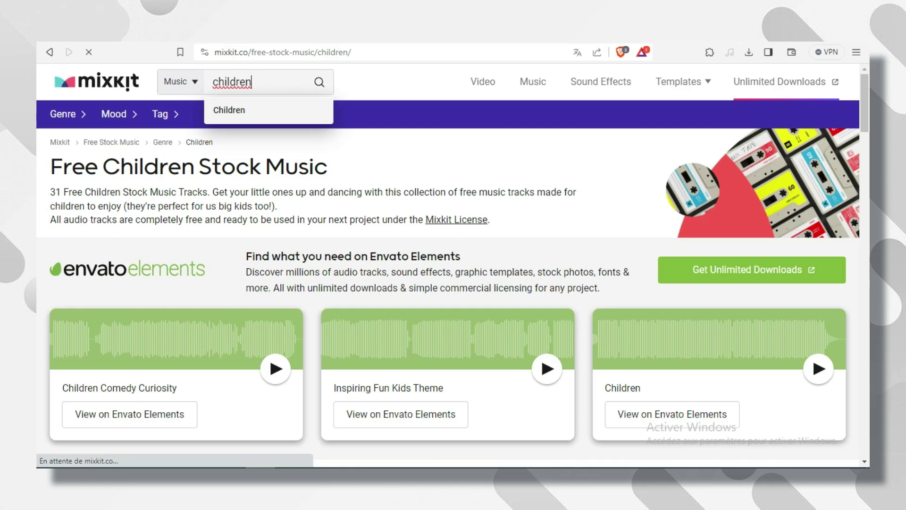
key(Down)
key(Return)
scroll(453, 302, down, 5)
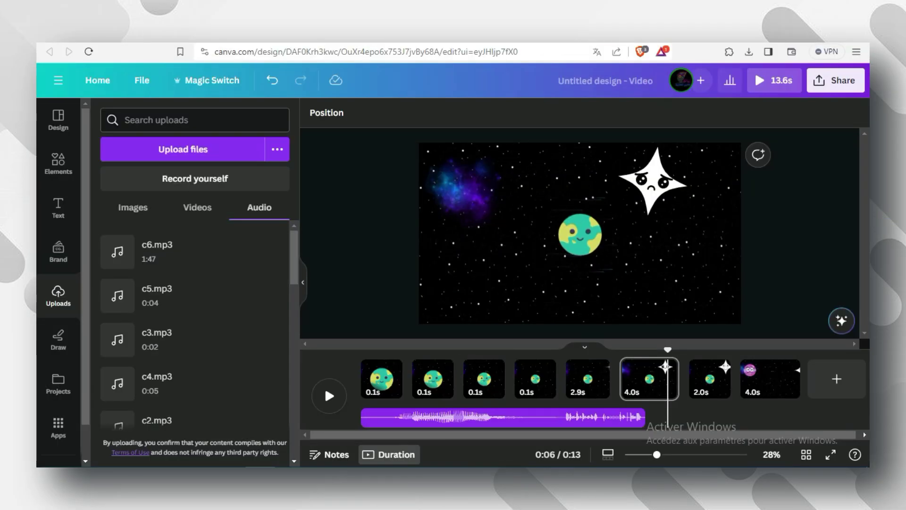
Place c6.mp3 under the 14-second video as background music at volume 30, then play it back
mouse_move(189, 252)
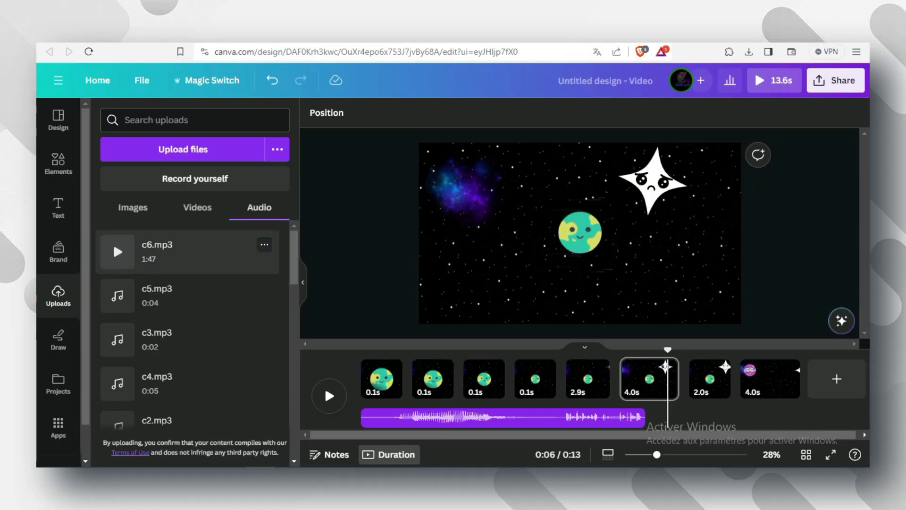
drag(189, 252, 364, 418)
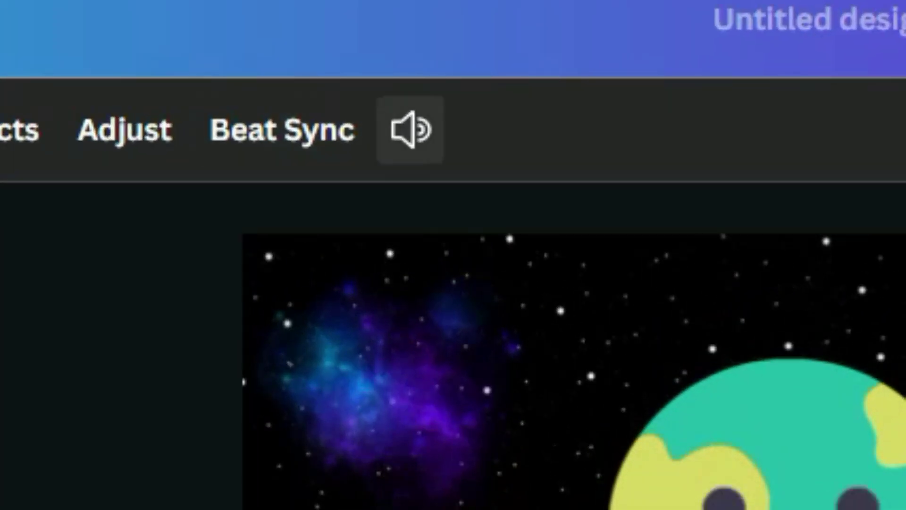
click(411, 130)
drag(559, 332, 508, 333)
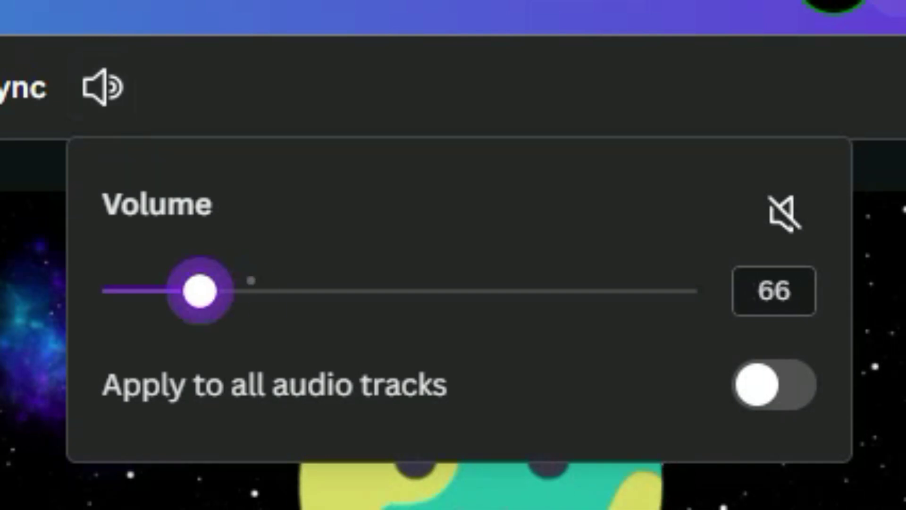
drag(199, 291, 147, 290)
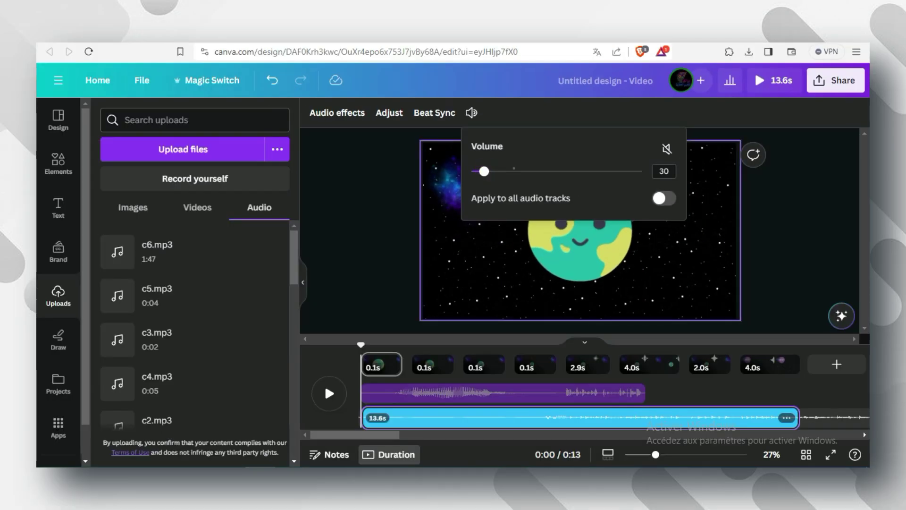
key(Escape)
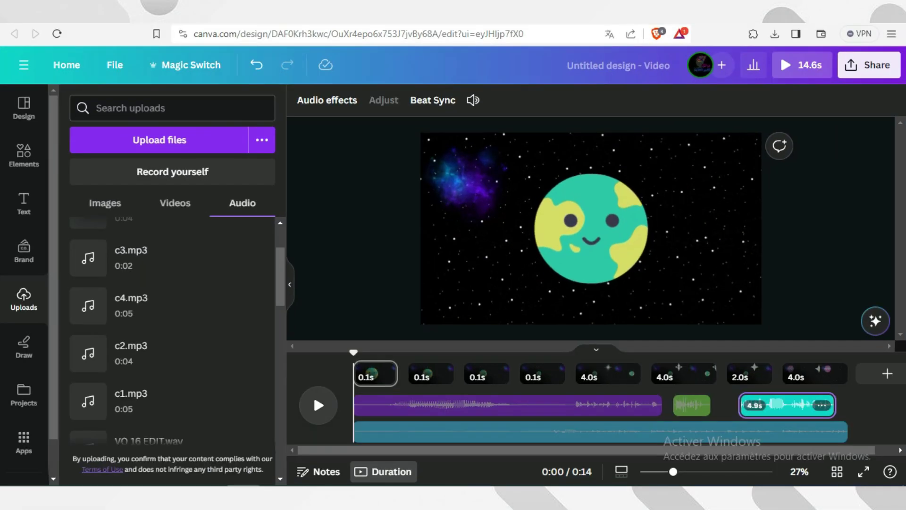
click(329, 393)
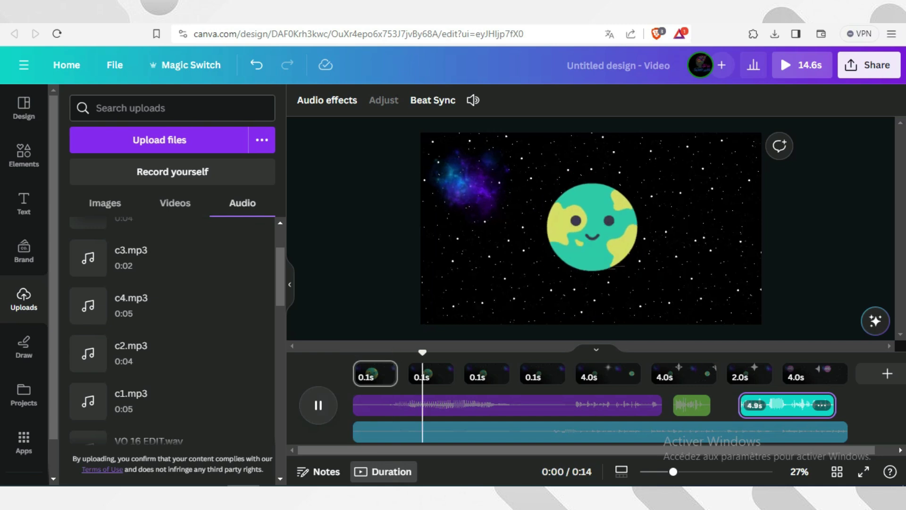